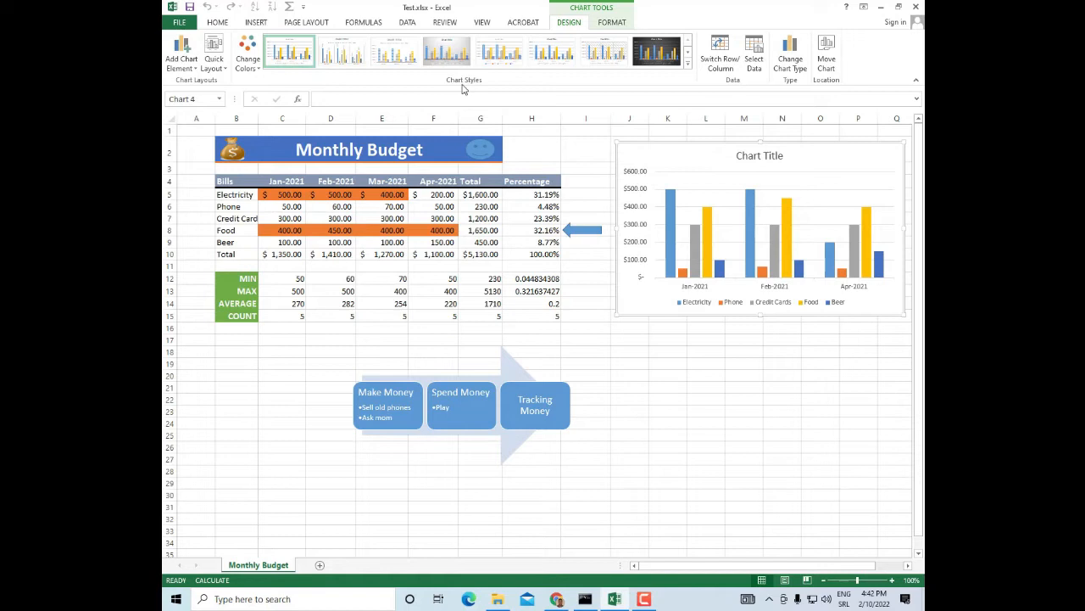
click(689, 66)
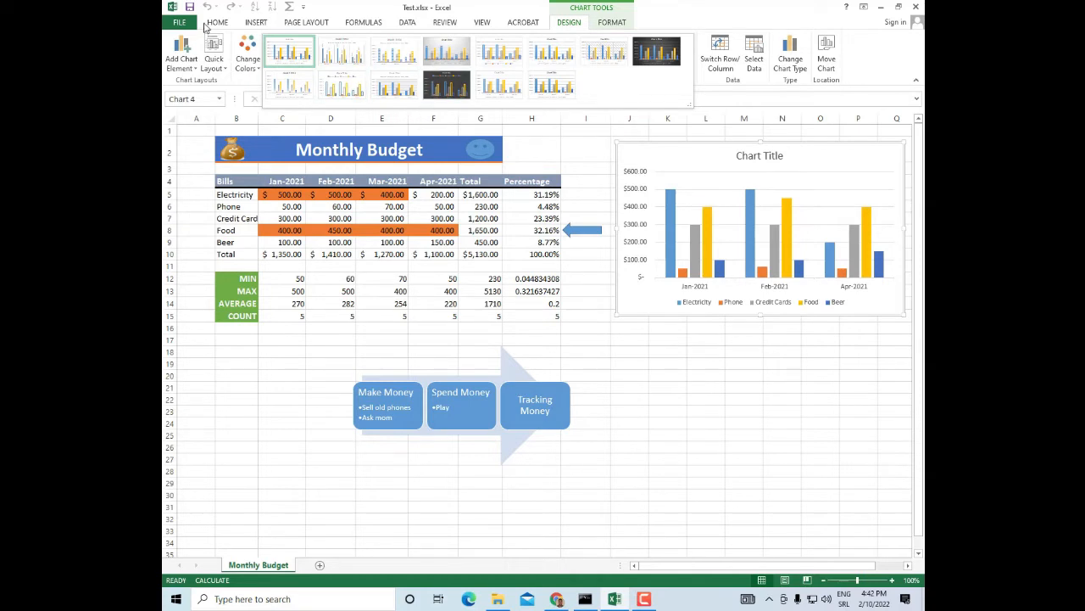
key(F9)
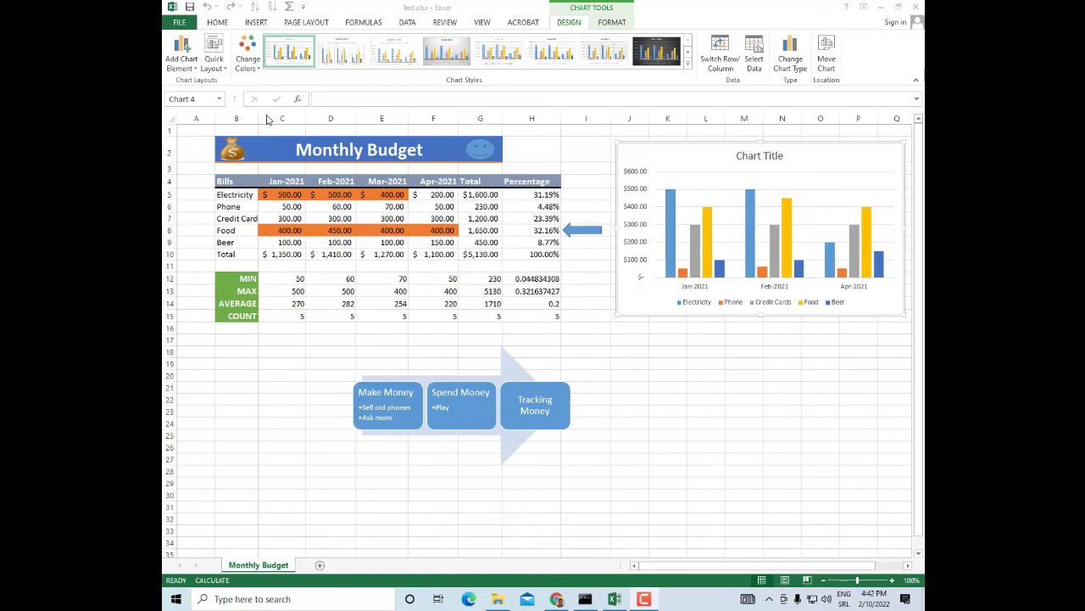
Change the fill colour of the chart's Electricity series to the green theme colour
mouse_move(670, 246)
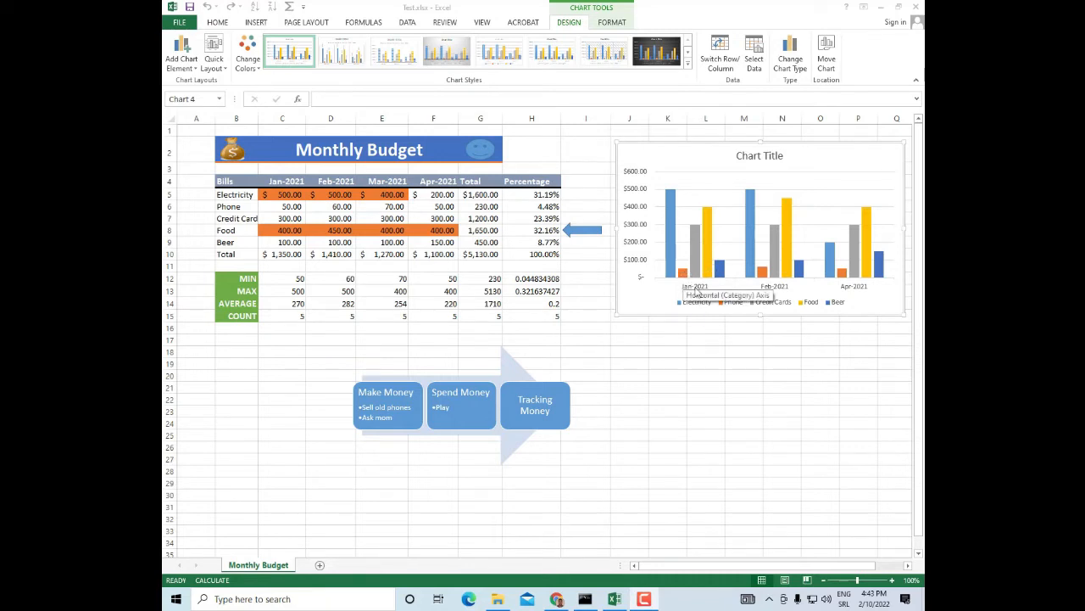
click(671, 235)
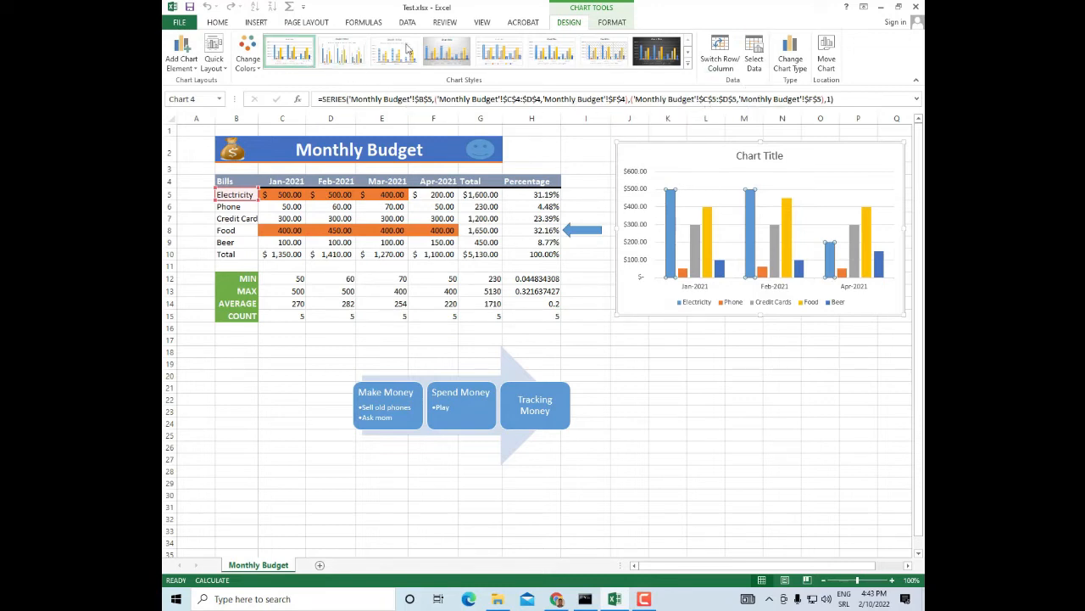
click(611, 23)
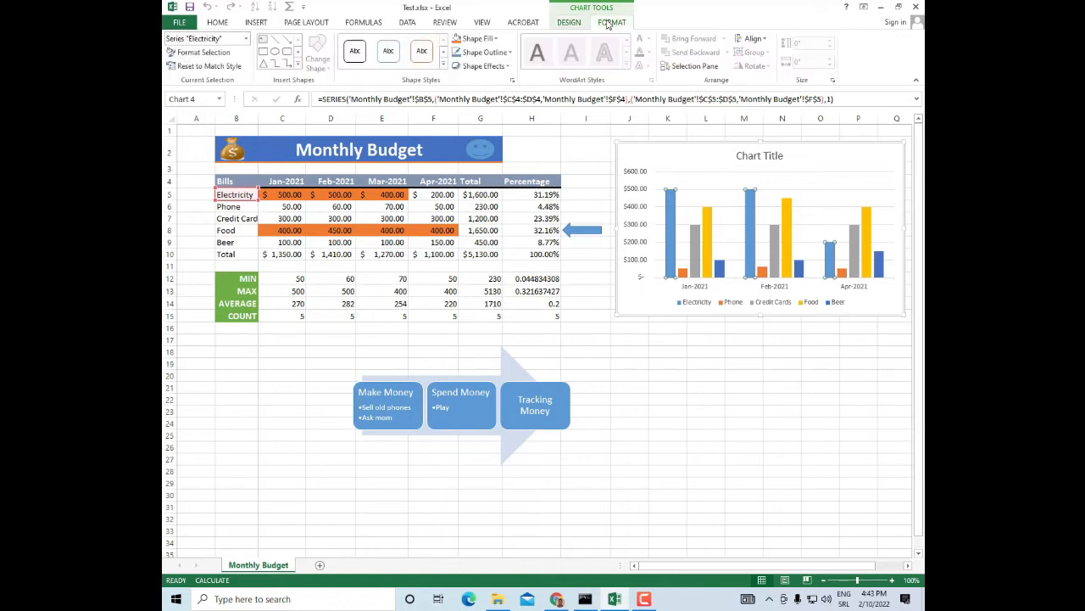
click(495, 39)
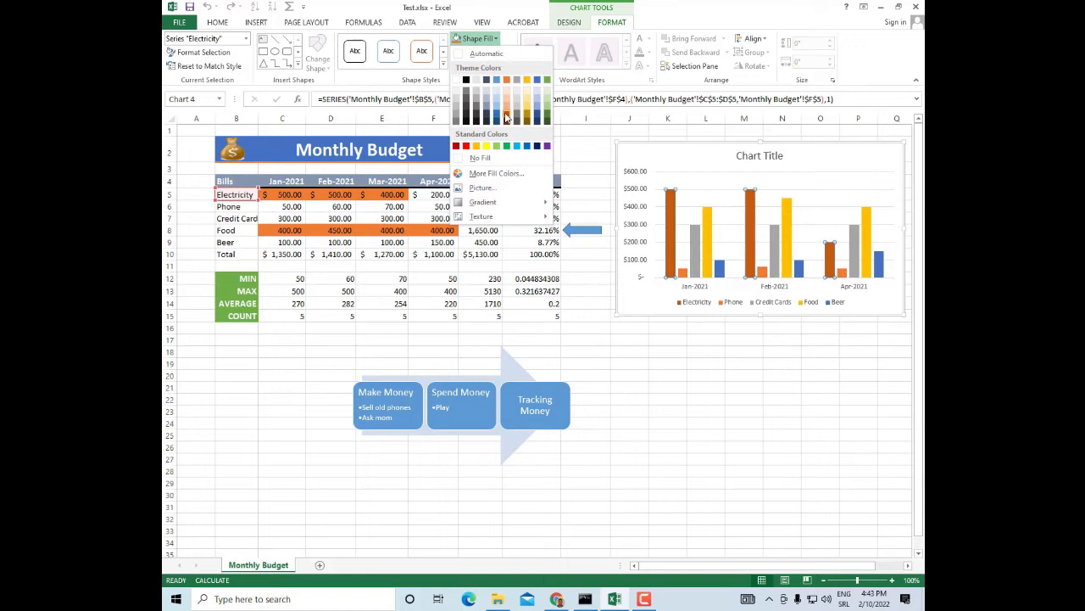
click(548, 81)
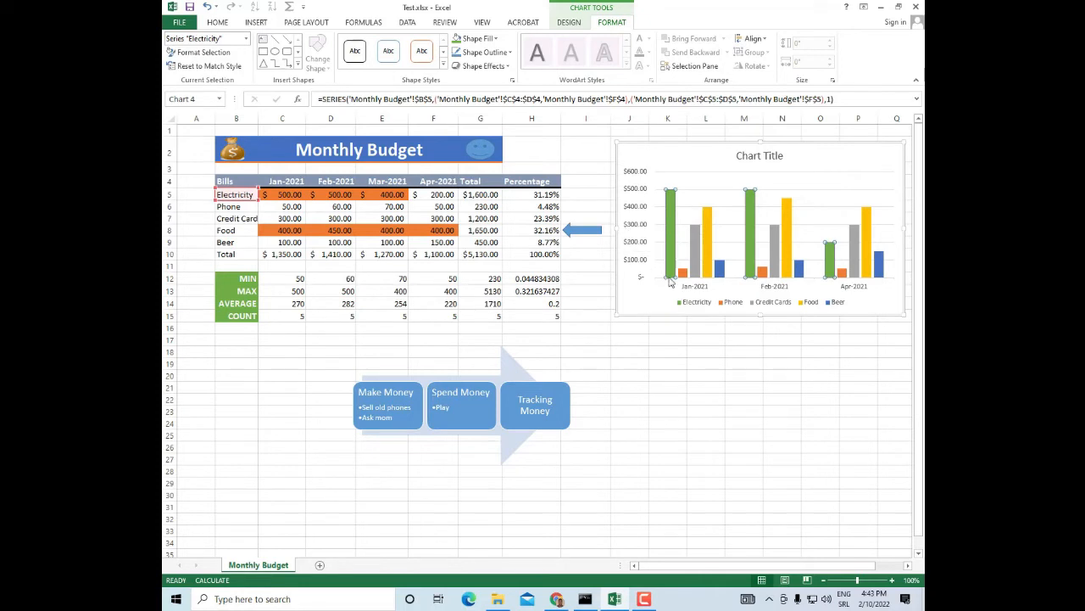
Format the month labels on the chart's horizontal axis as size 9, bold, with Black, Text 1 font colour
click(694, 290)
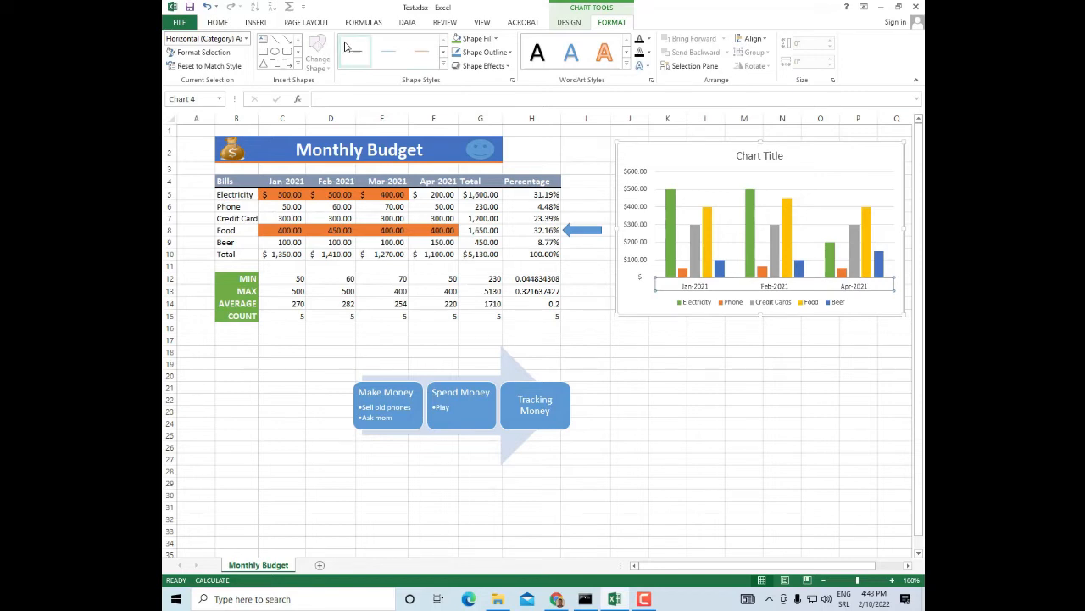
click(443, 66)
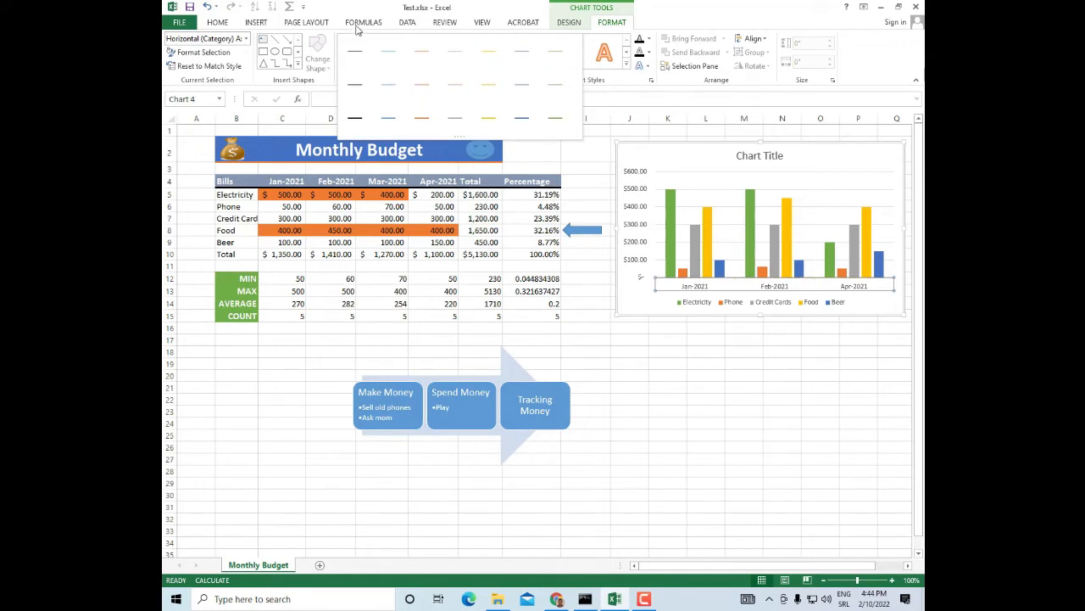
click(567, 28)
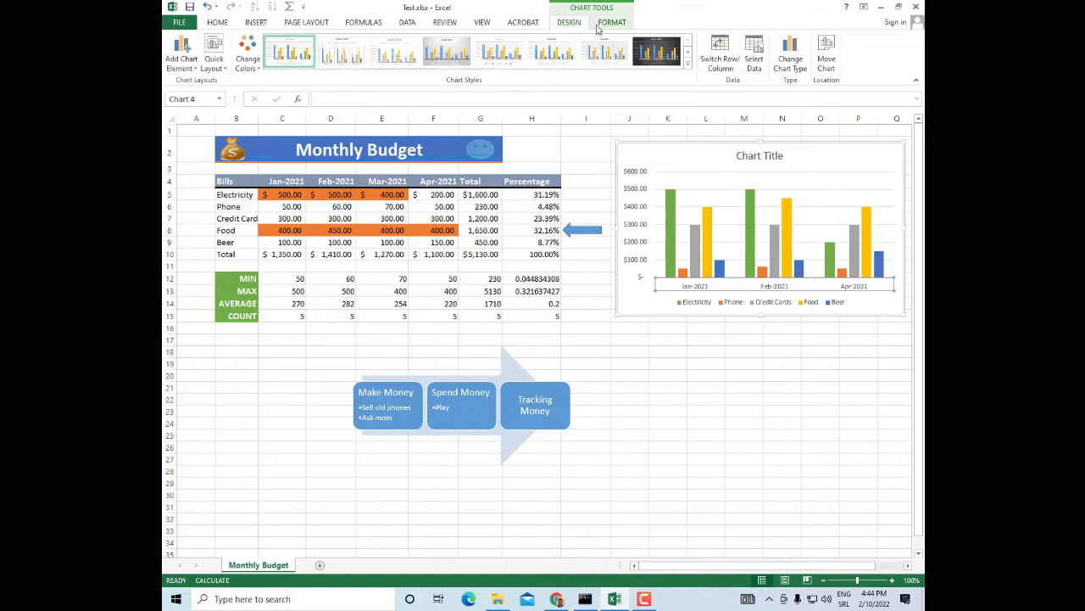
click(601, 27)
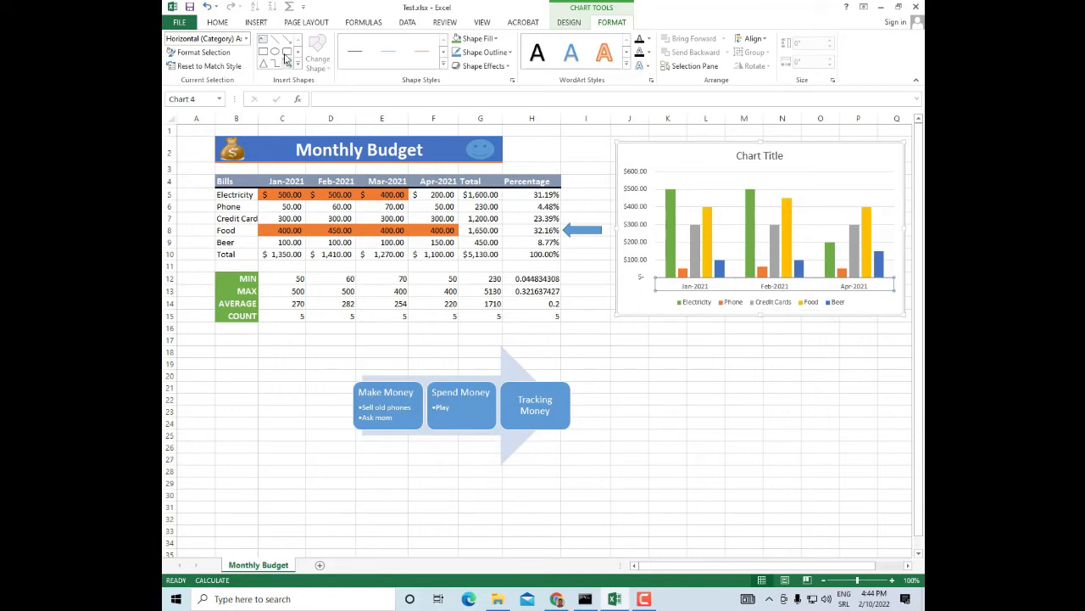
click(218, 24)
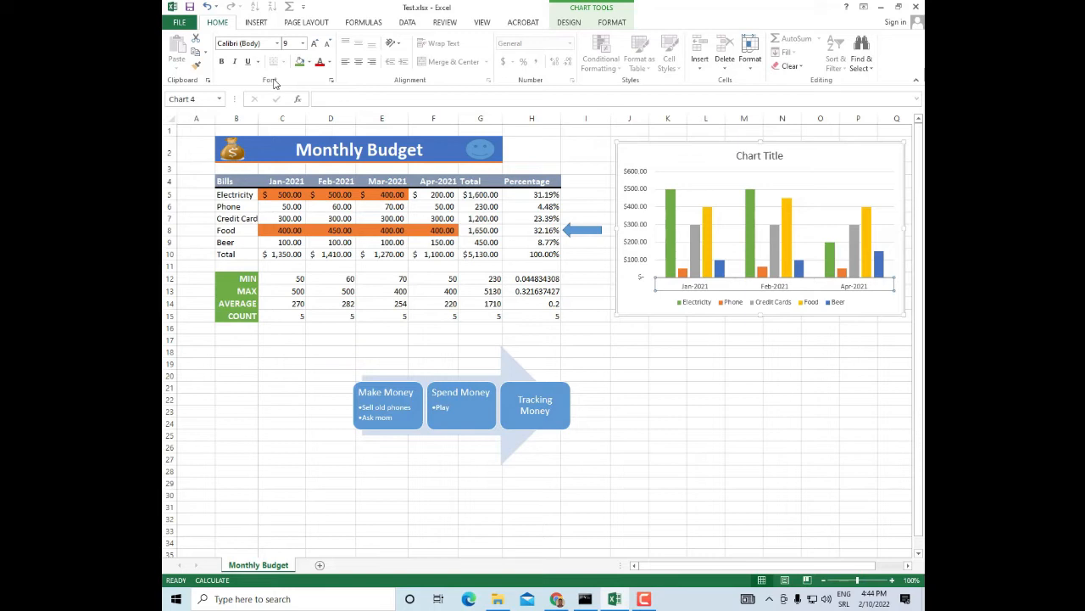
click(303, 44)
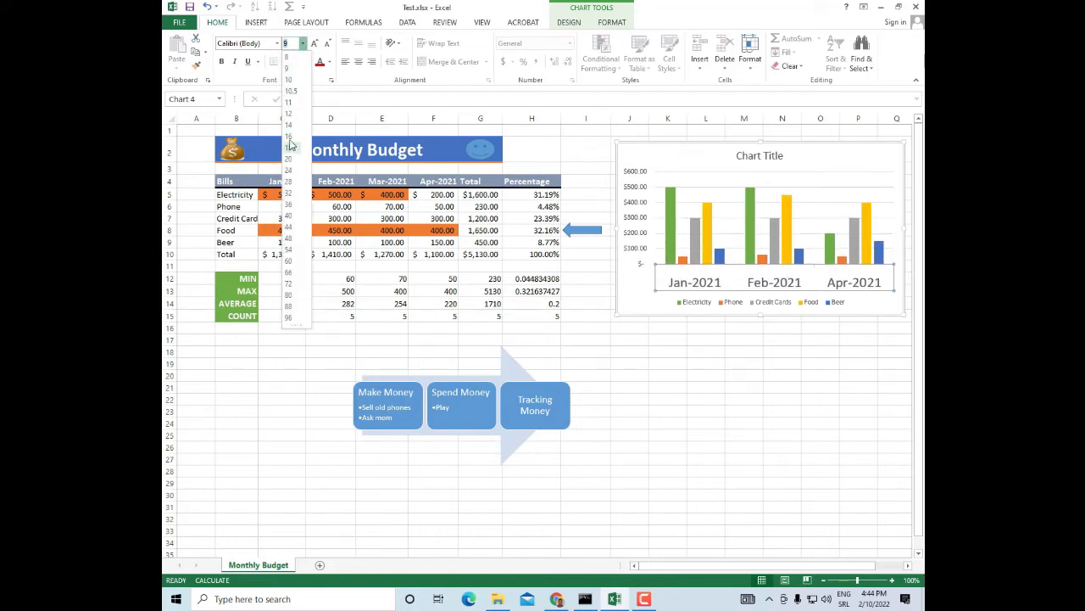
click(287, 71)
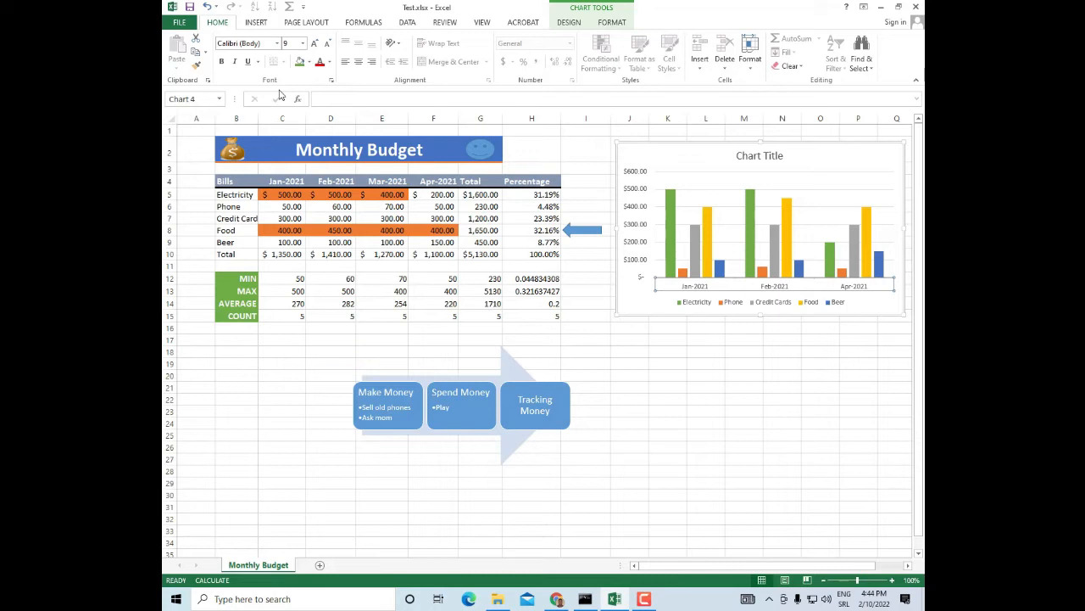
click(222, 61)
click(330, 65)
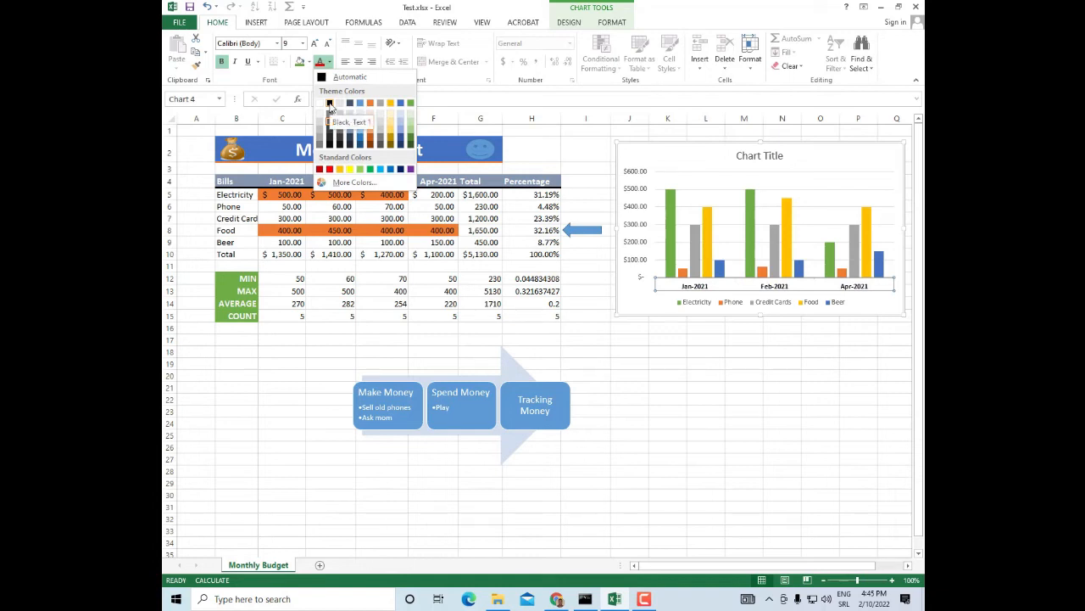
click(329, 103)
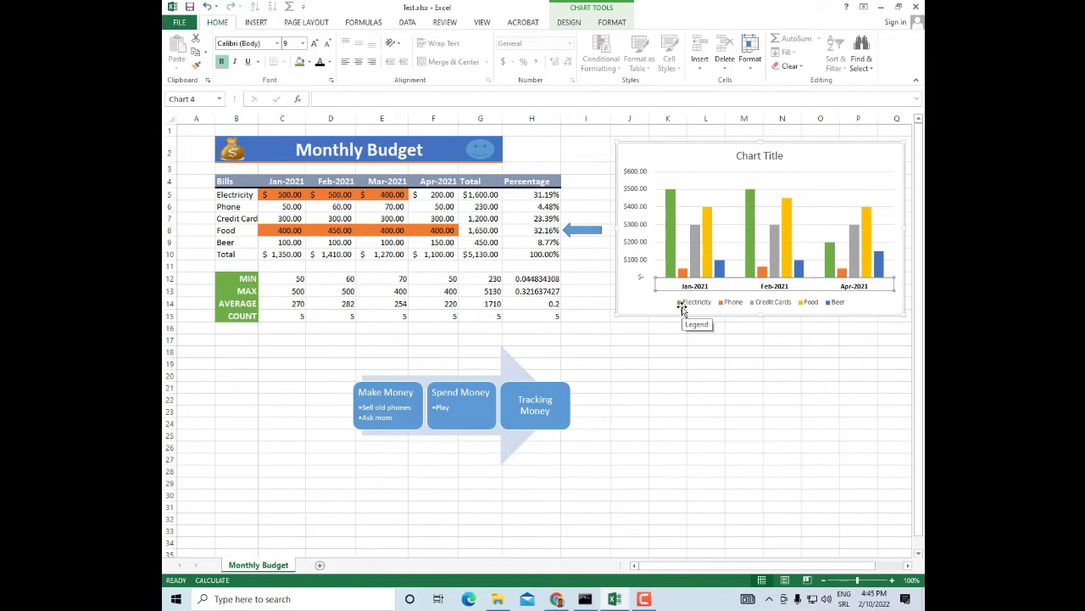
Link the chart title to the Monthly Budget heading cell with the formula ='Monthly Budget'!$B$2:$G$2
click(757, 157)
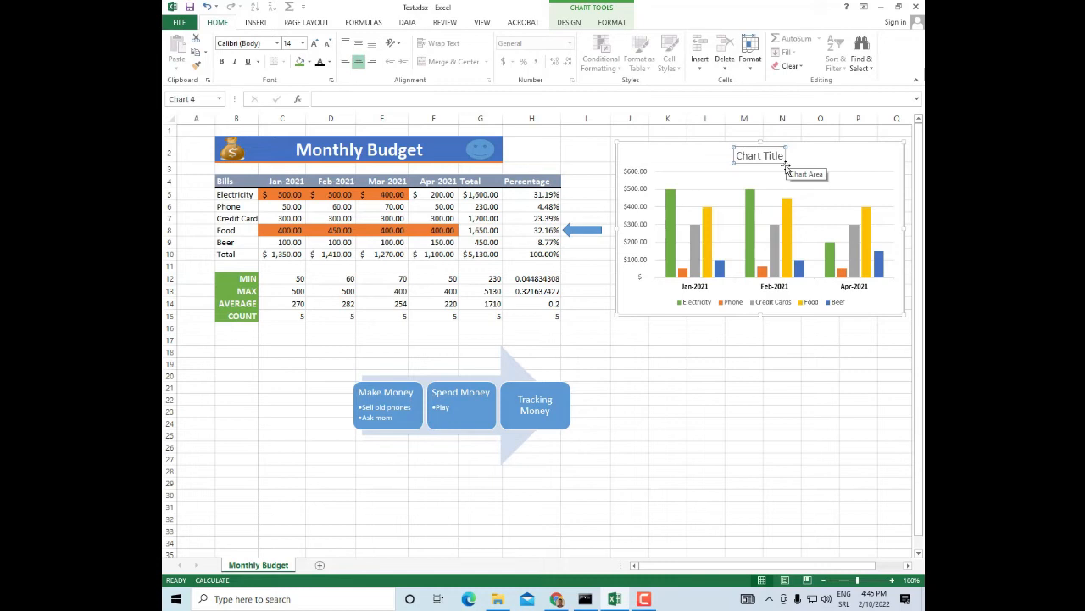
click(368, 24)
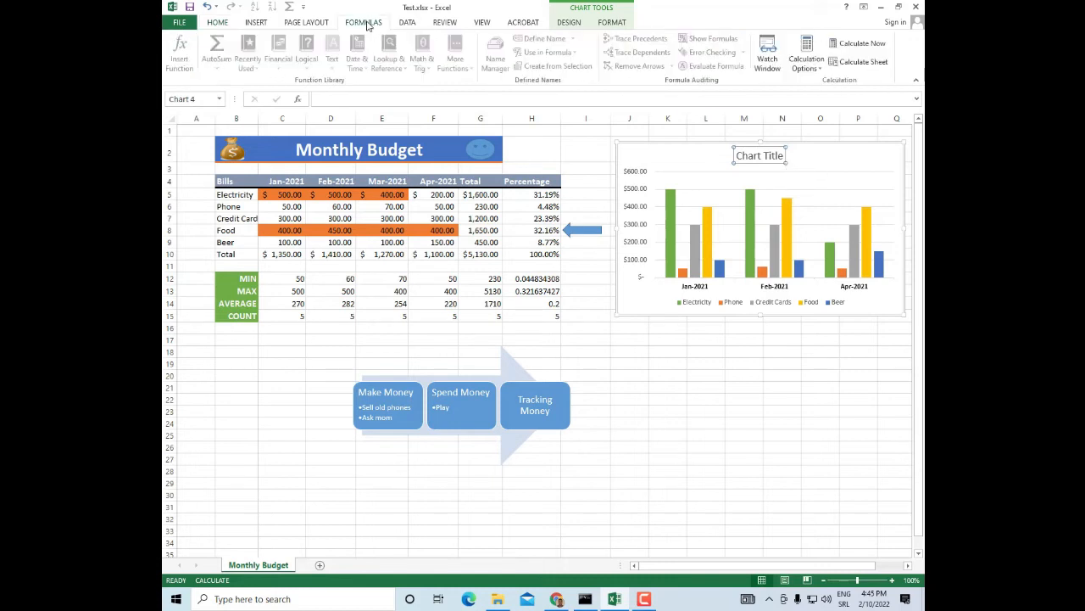
click(319, 98)
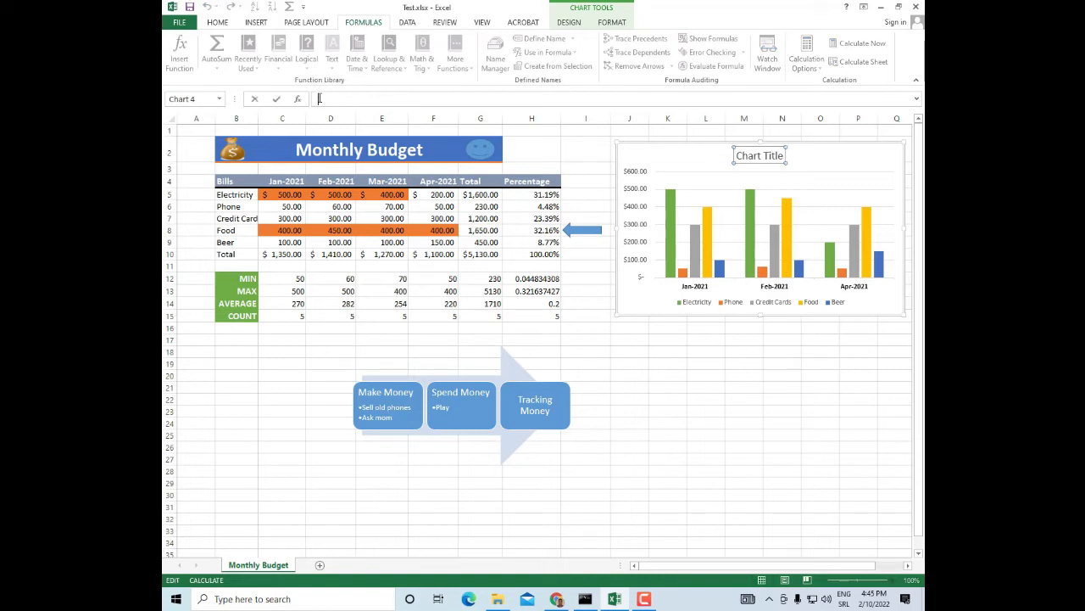
text(2)
click(844, 599)
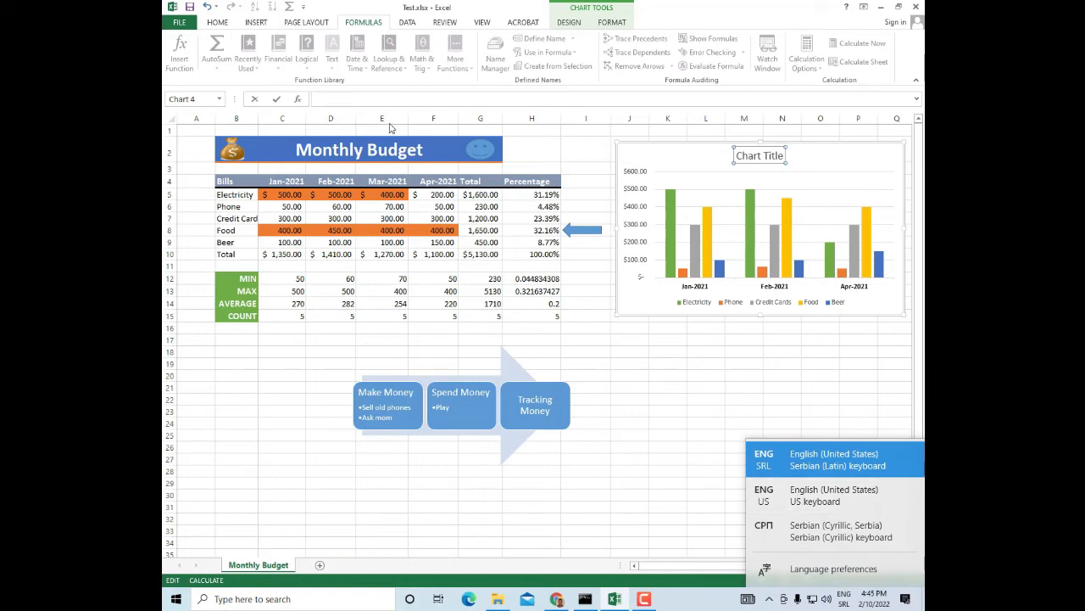
click(343, 98)
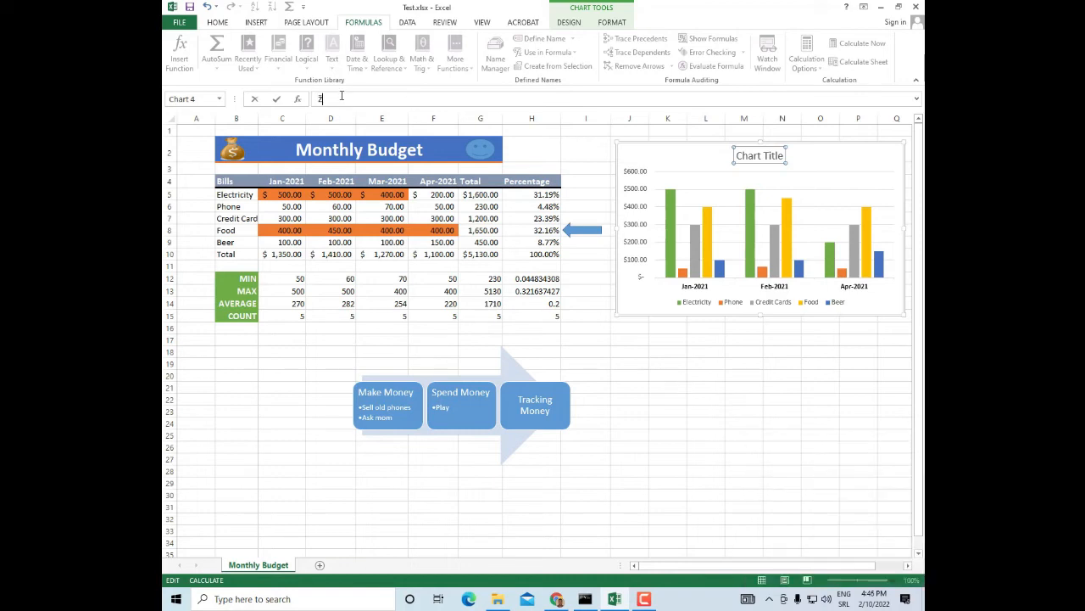
text(?=)
key(BackSpace)
key(BackSpace)
key(BackSpace)
key(BackSpace)
click(327, 153)
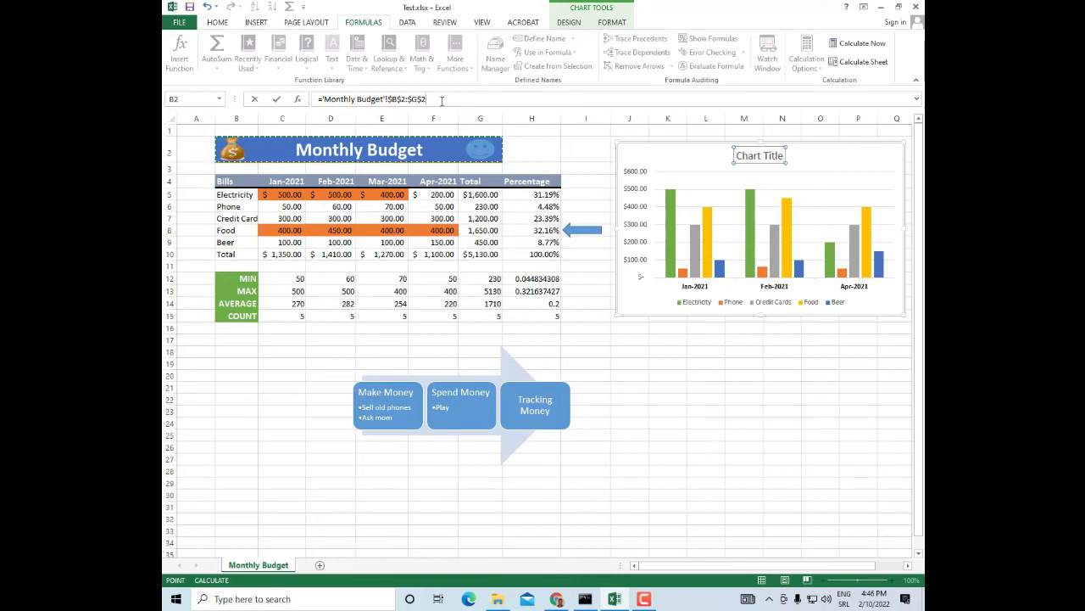
key(Return)
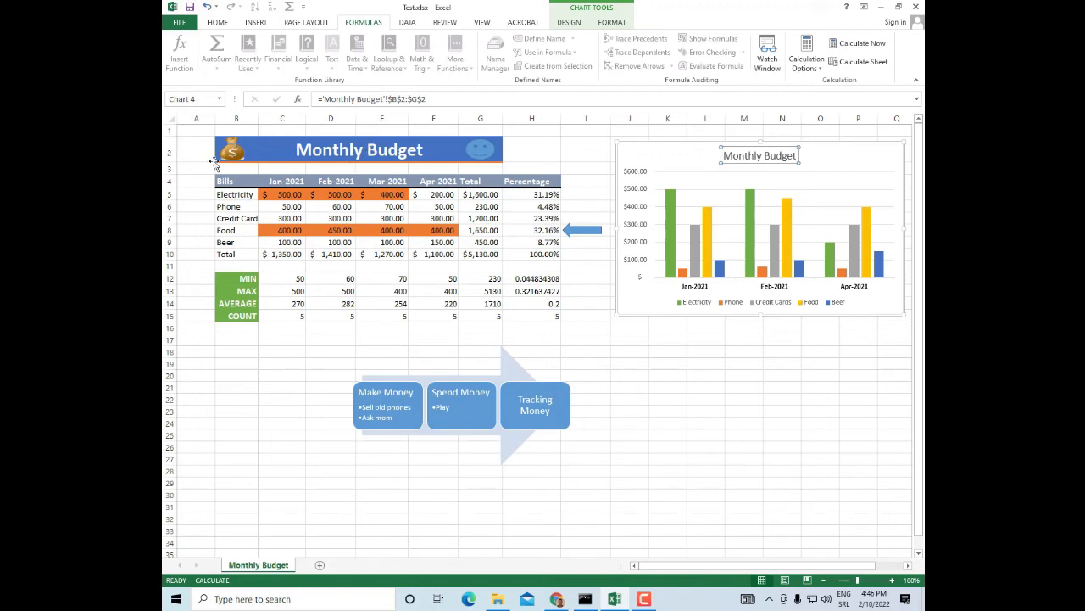
Set the Feb-2021 credit card amount in cell D7 to 200
click(342, 218)
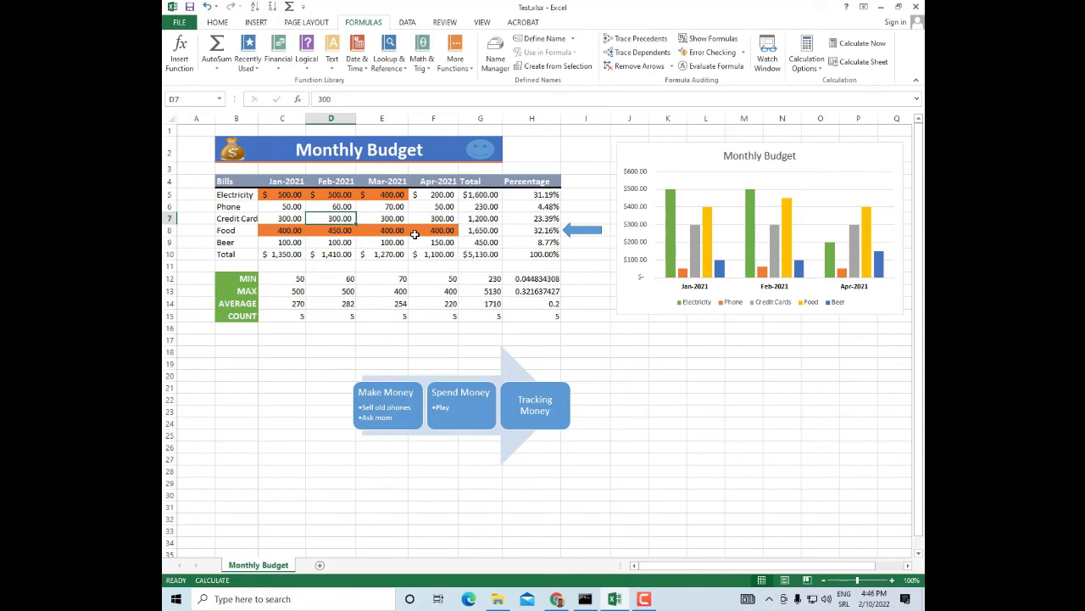
text(200)
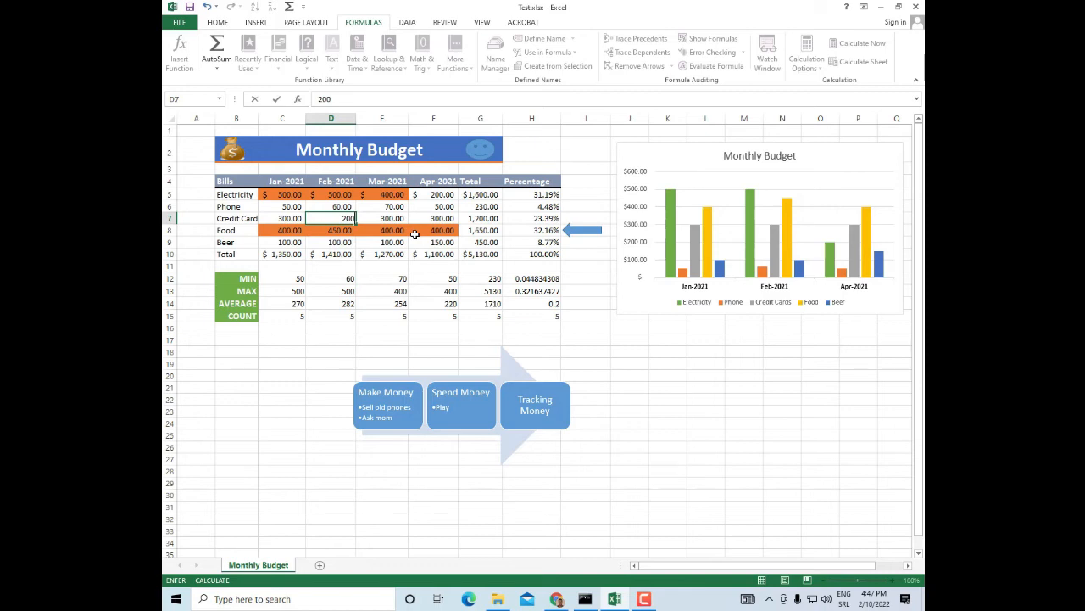
key(Return)
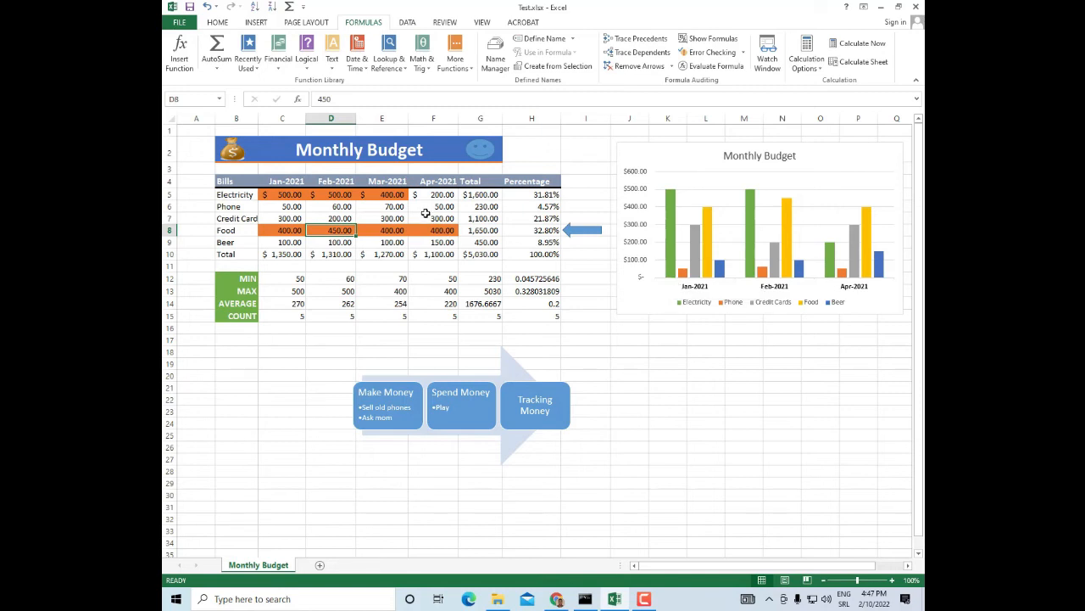
Move the budget chart's legend to the Top position
click(876, 150)
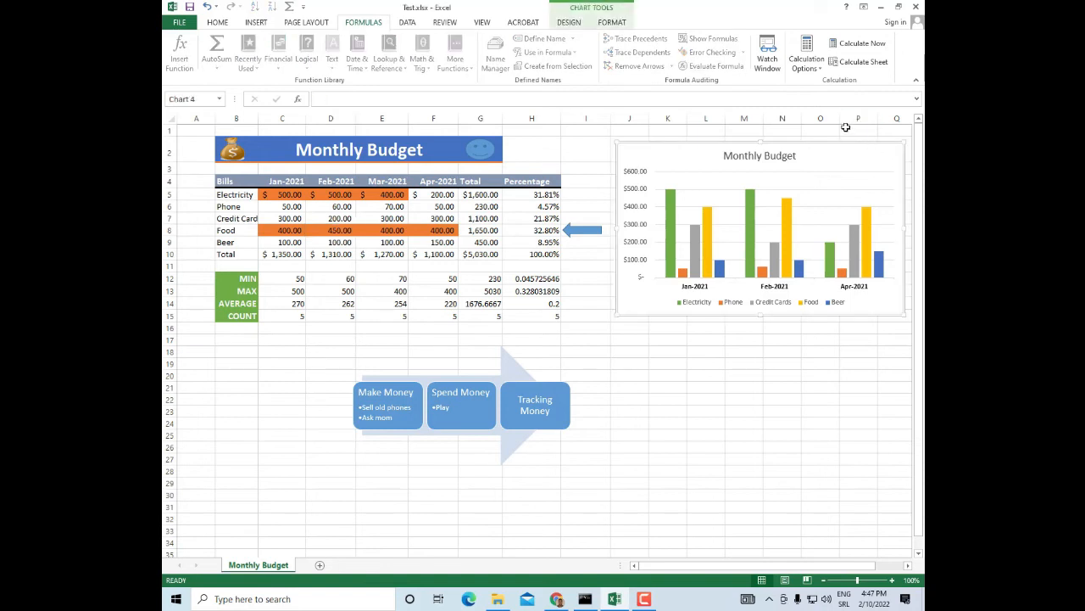
click(571, 27)
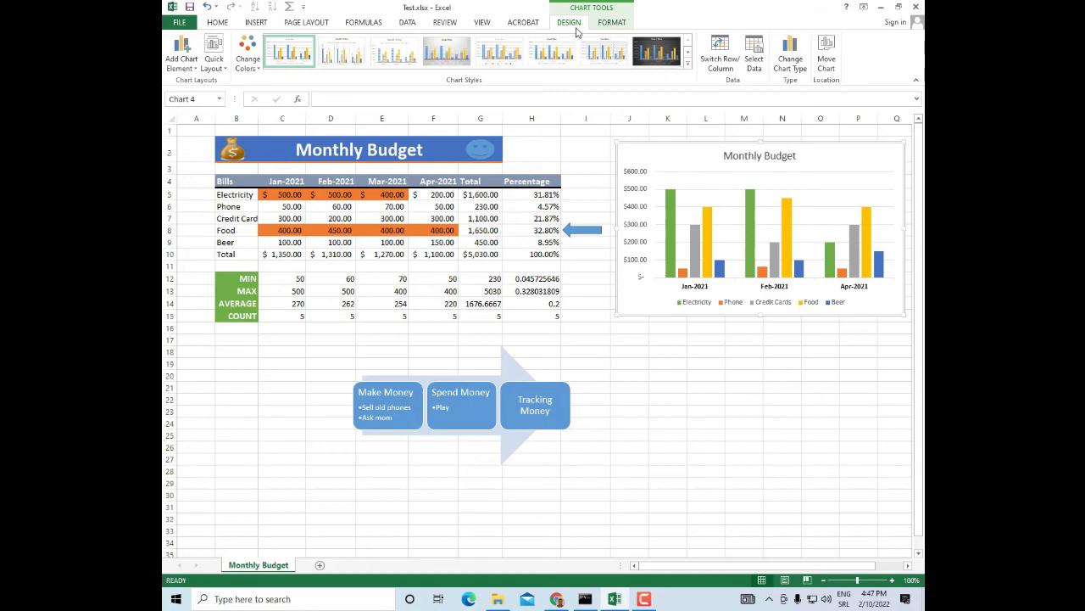
click(183, 51)
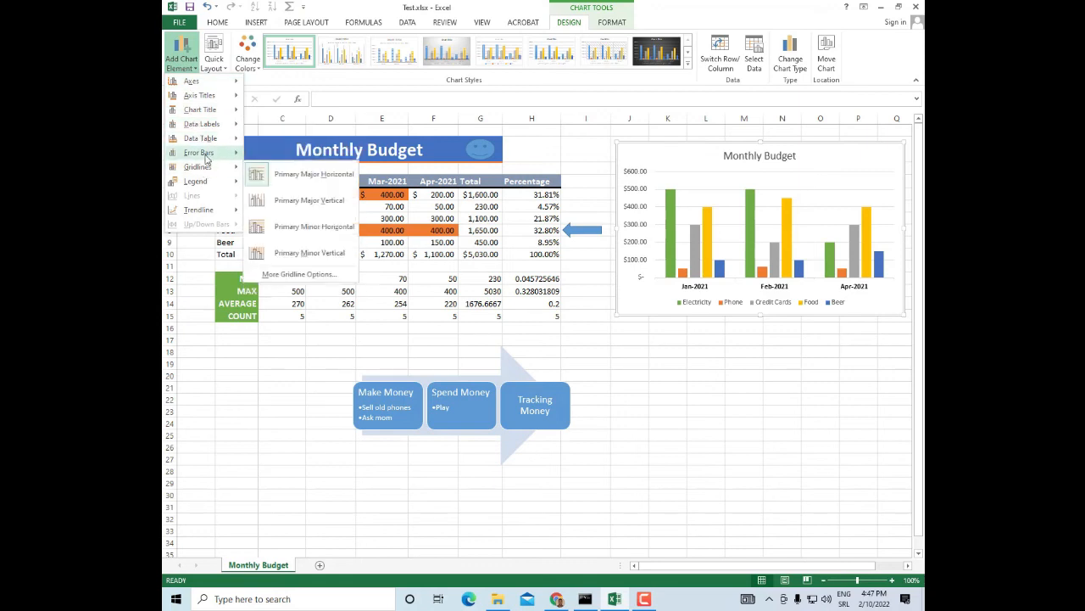
mouse_move(210, 113)
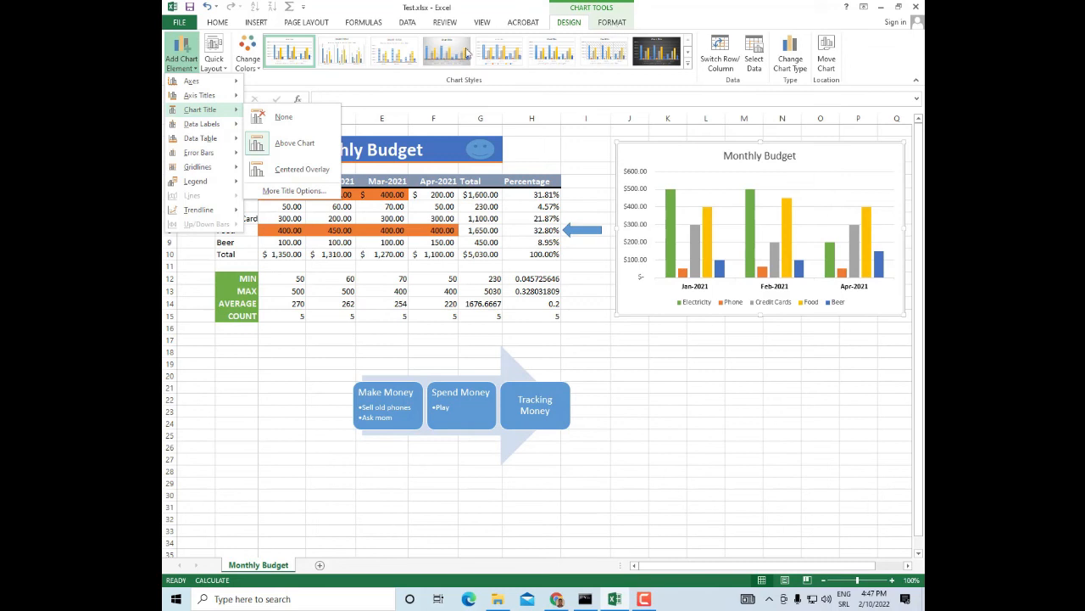
click(660, 343)
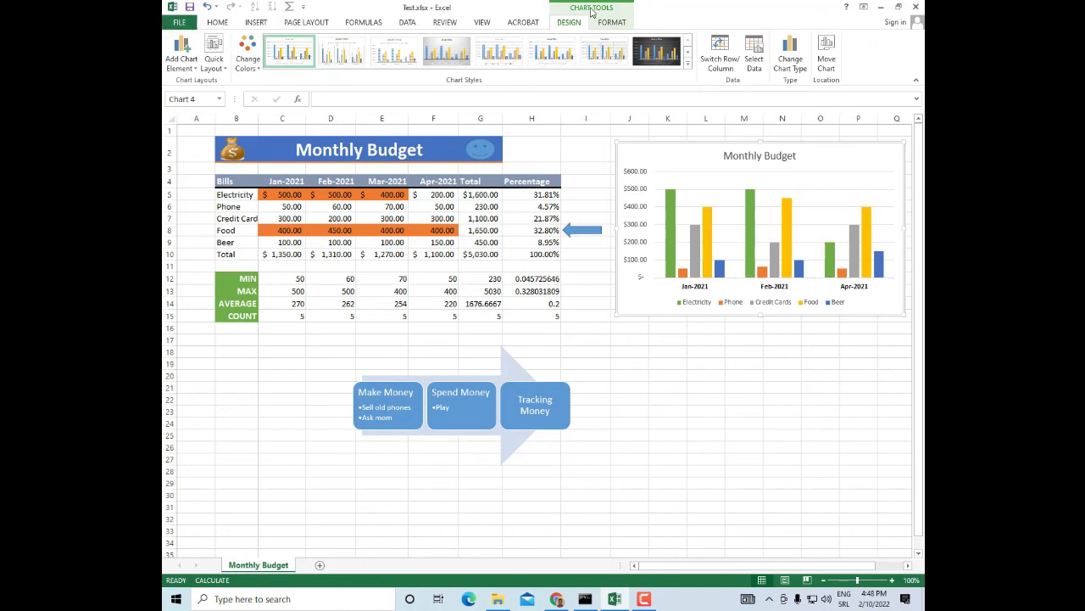
click(181, 52)
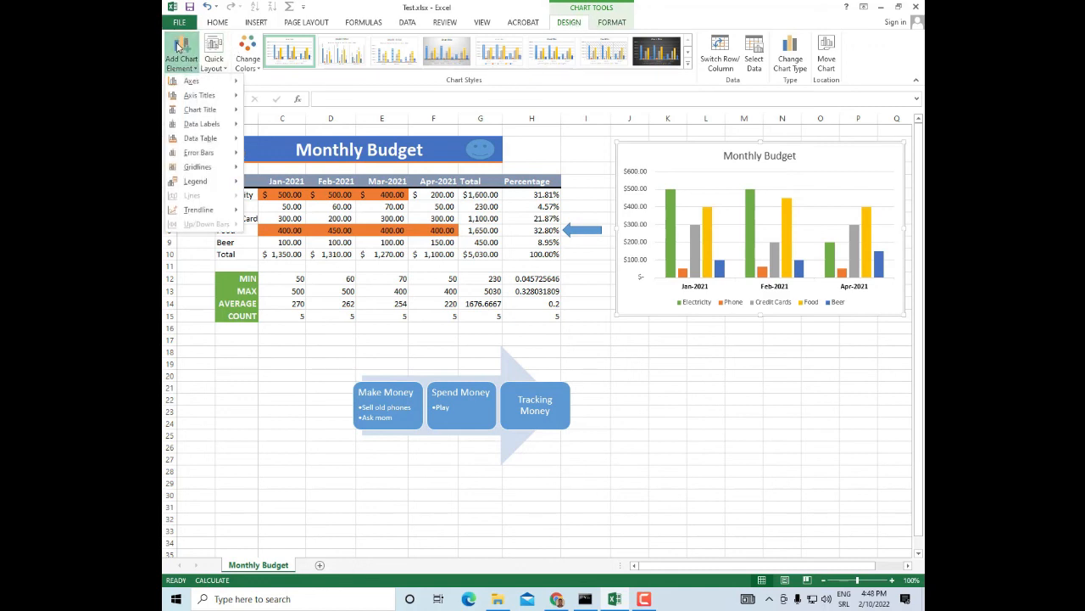
mouse_move(197, 184)
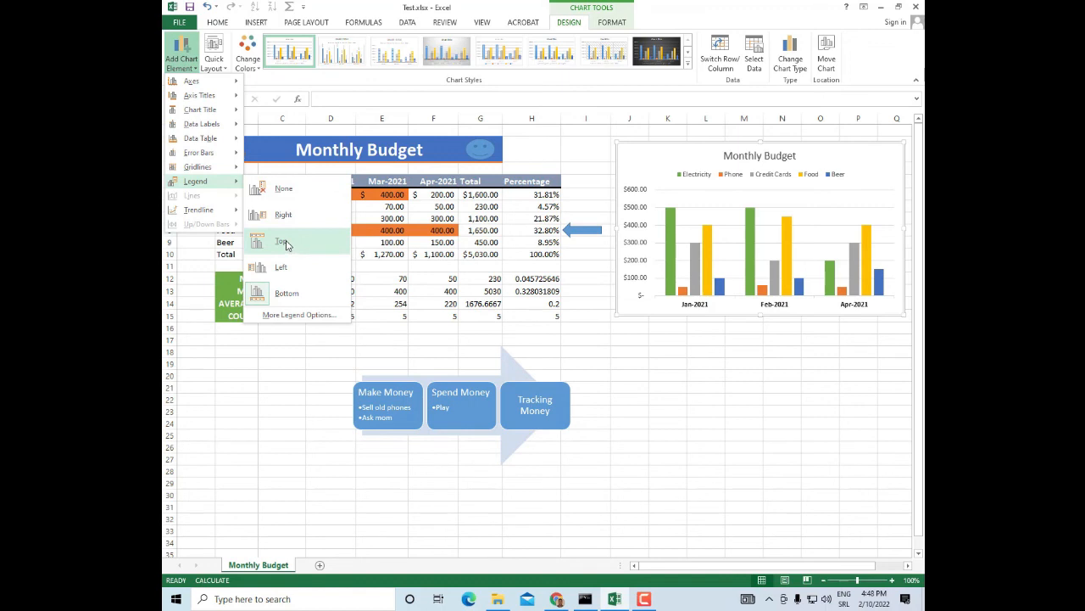
click(286, 244)
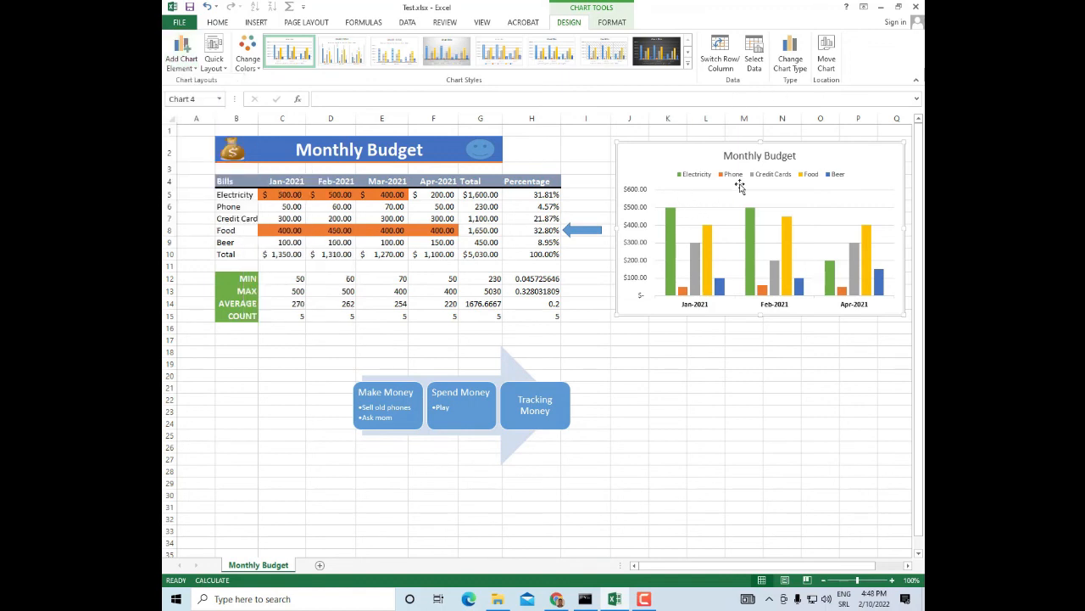